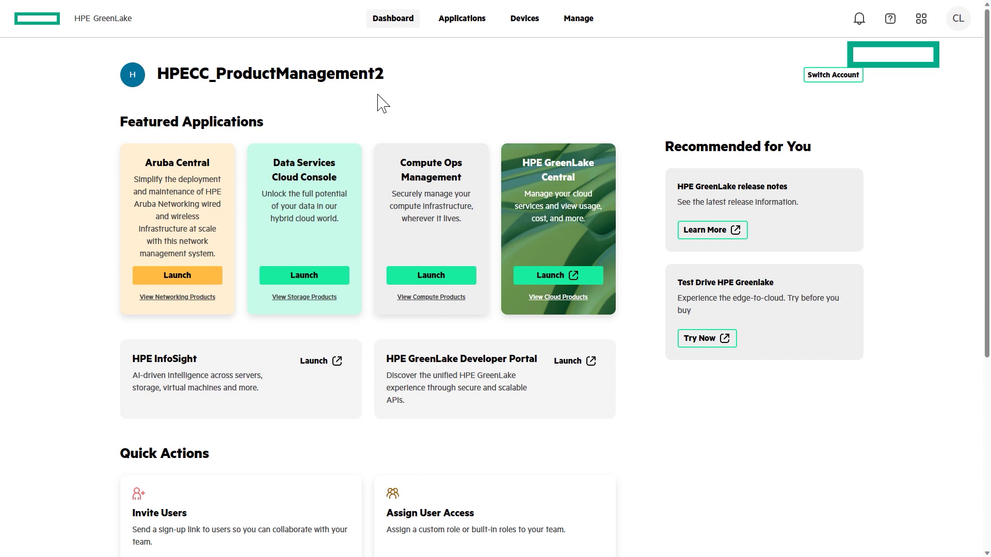
Step: View the account's device and service subscription lists, then go back to the GreenLake dashboard
{"action": "left_click", "coordinate": [573, 22]}
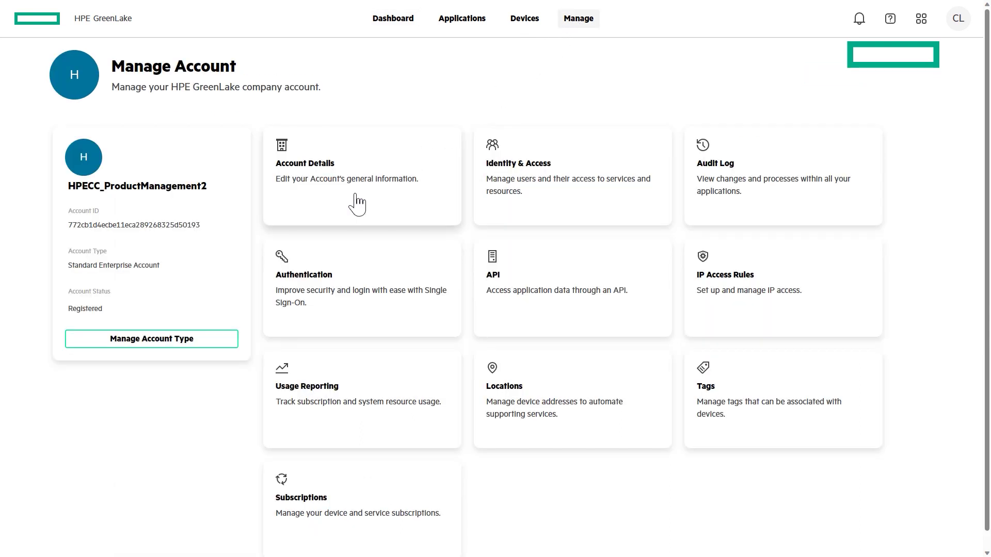
{"action": "left_click", "coordinate": [323, 491]}
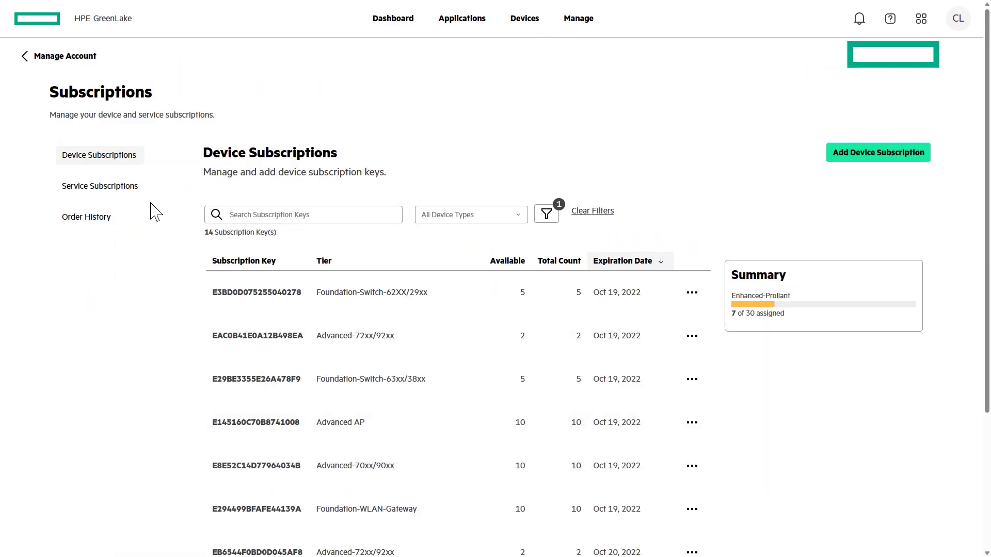
{"action": "left_click", "coordinate": [132, 190]}
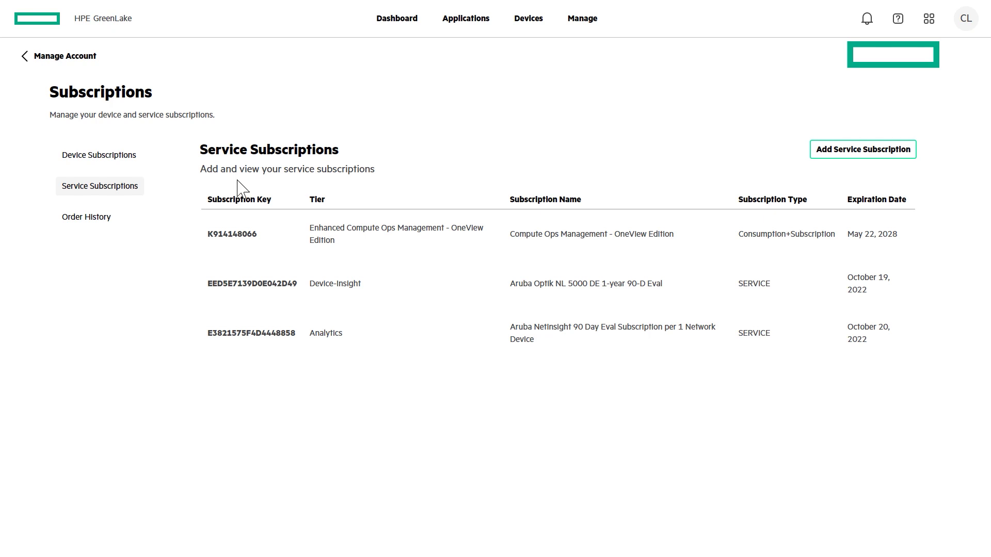
{"action": "left_click", "coordinate": [85, 23]}
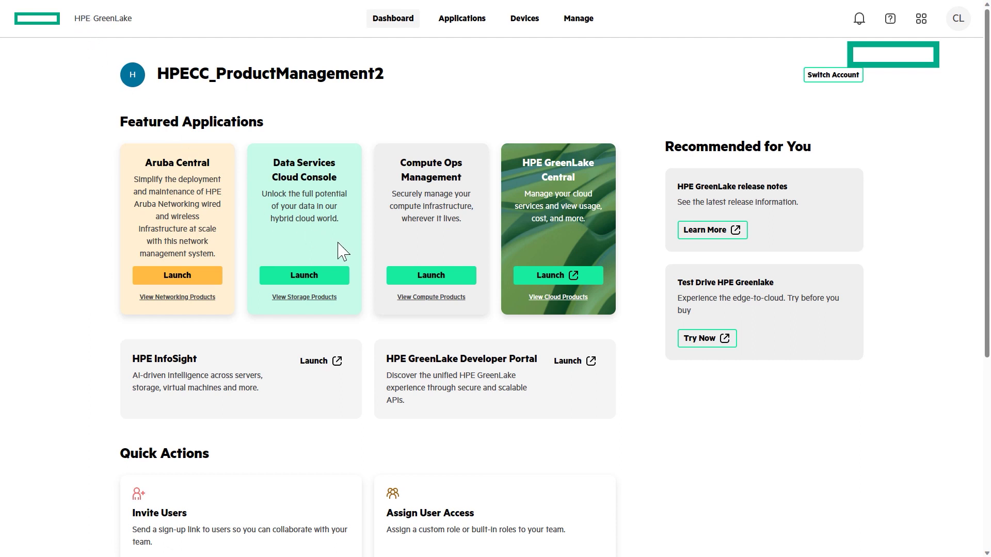
Step: Launch Compute Ops Management in the US West region
{"action": "left_click", "coordinate": [413, 279]}
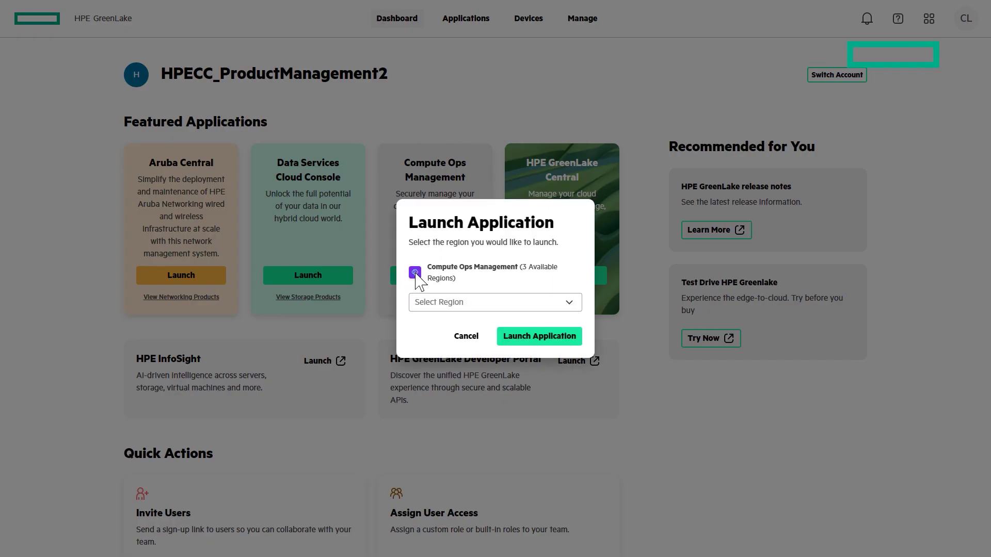
{"action": "left_click", "coordinate": [436, 304]}
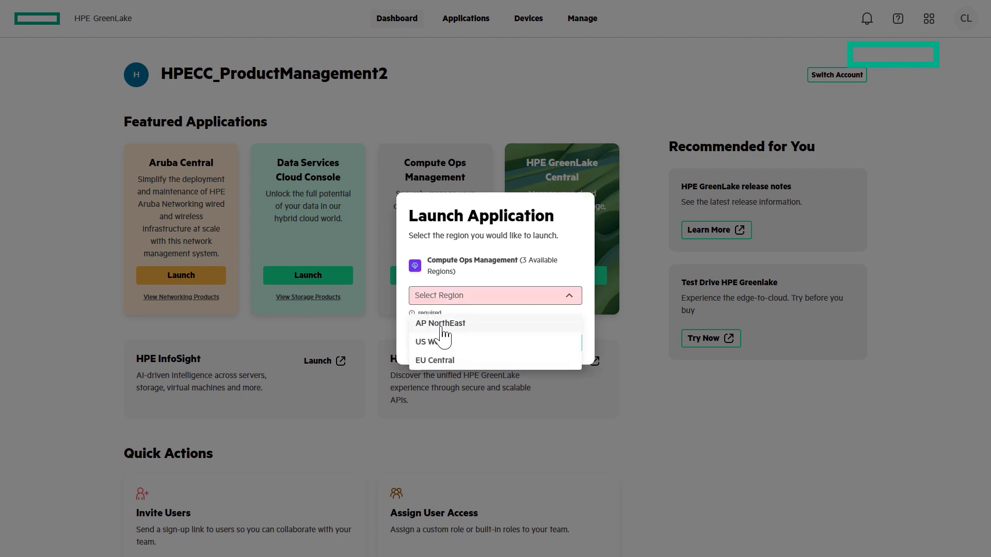
{"action": "left_click", "coordinate": [436, 344]}
{"action": "left_click", "coordinate": [524, 350]}
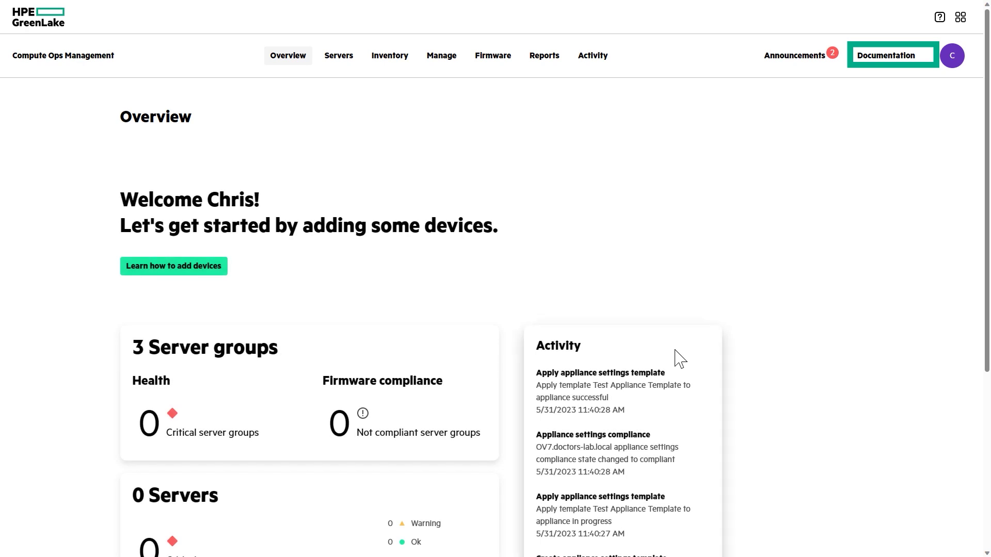
{"action": "scroll", "coordinate": [648, 357], "scroll_direction": "down", "scroll_amount": 1}
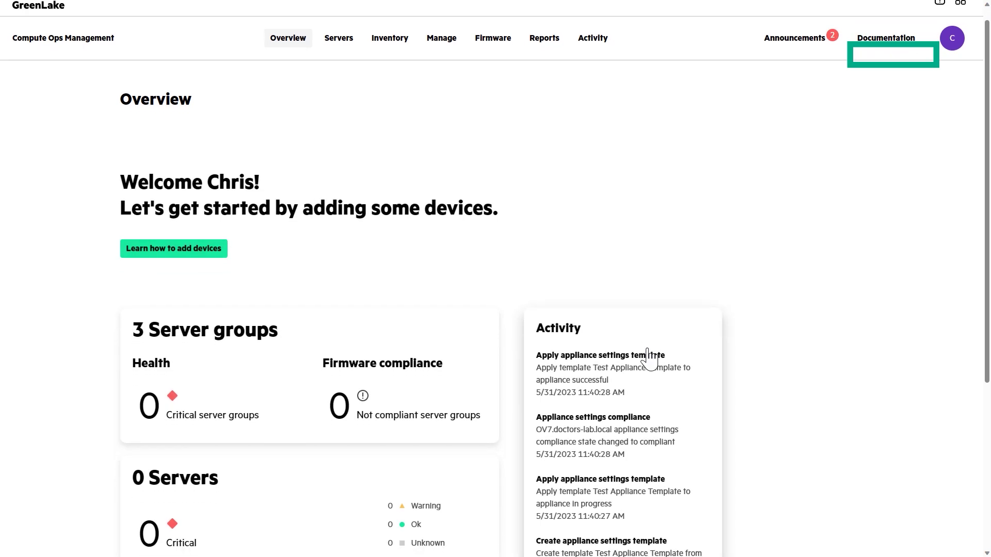
{"action": "scroll", "coordinate": [650, 358], "scroll_direction": "down", "scroll_amount": 1}
{"action": "scroll", "coordinate": [649, 359], "scroll_direction": "down", "scroll_amount": 1}
{"action": "scroll", "coordinate": [649, 358], "scroll_direction": "down", "scroll_amount": 1}
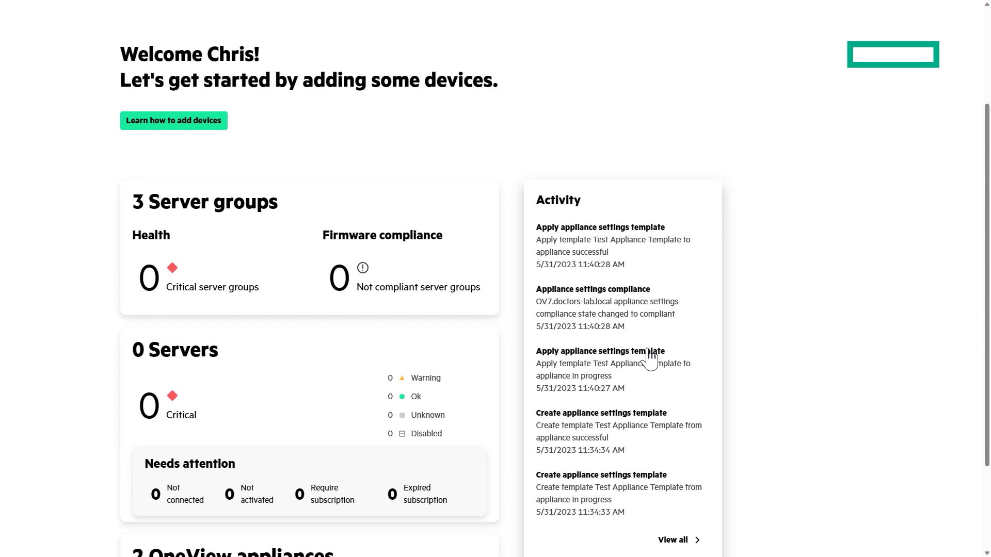
{"action": "scroll", "coordinate": [649, 358], "scroll_direction": "down", "scroll_amount": 1}
{"action": "scroll", "coordinate": [649, 358], "scroll_direction": "down", "scroll_amount": 1}
{"action": "scroll", "coordinate": [649, 358], "scroll_direction": "down", "scroll_amount": 1}
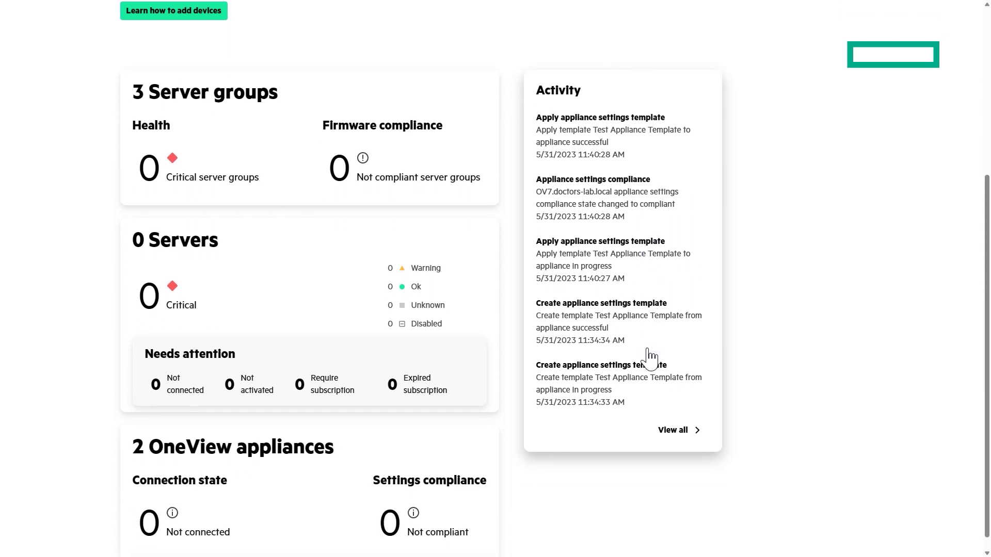
{"action": "scroll", "coordinate": [640, 354], "scroll_direction": "up", "scroll_amount": 3}
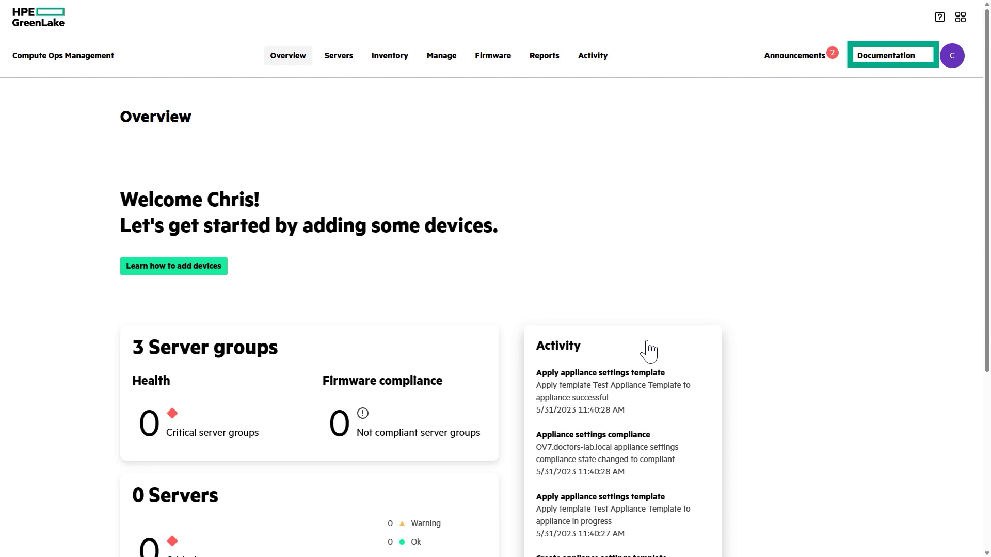
Step: View the list of 35 OneView server hardware modules, then return to the Inventory overview
{"action": "left_click", "coordinate": [387, 61]}
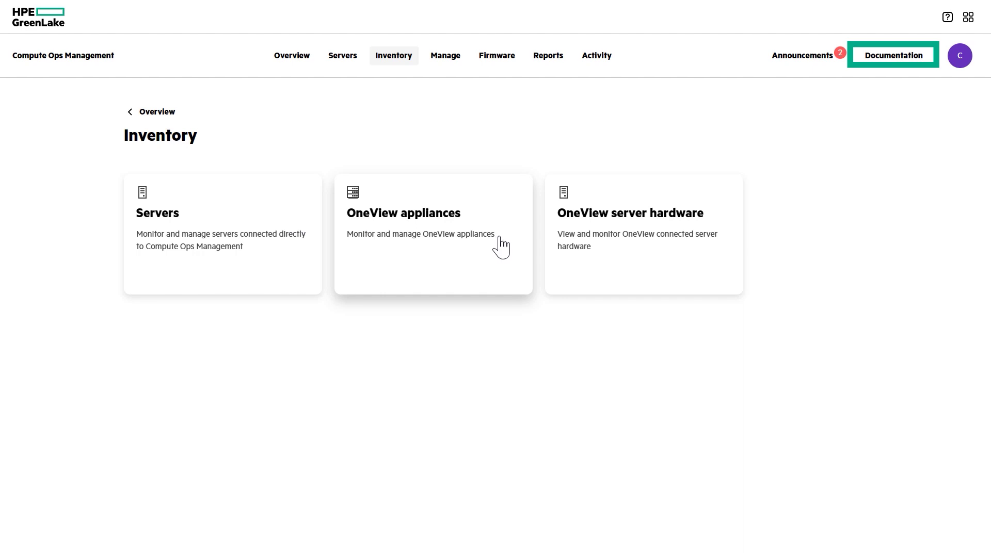
{"action": "left_click", "coordinate": [604, 256]}
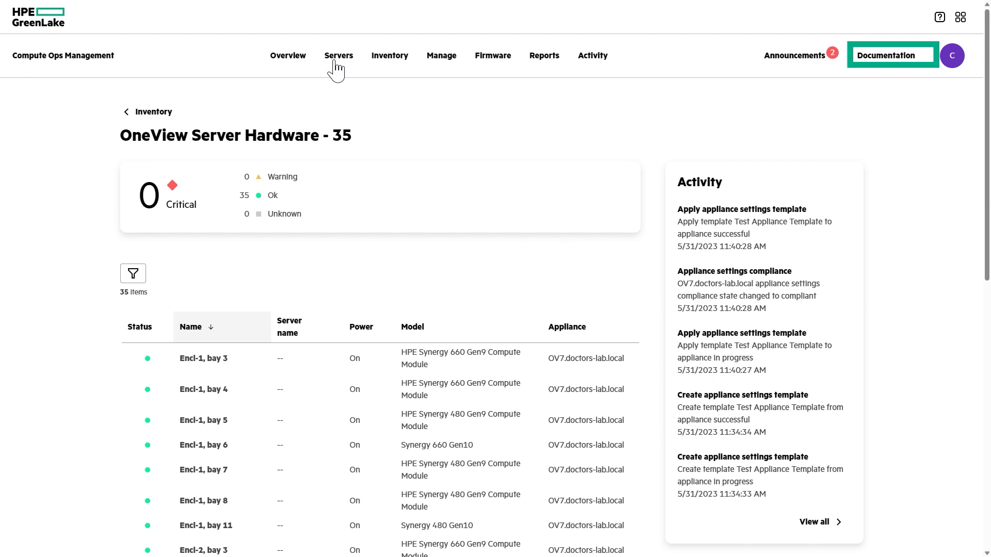
{"action": "left_click", "coordinate": [389, 58]}
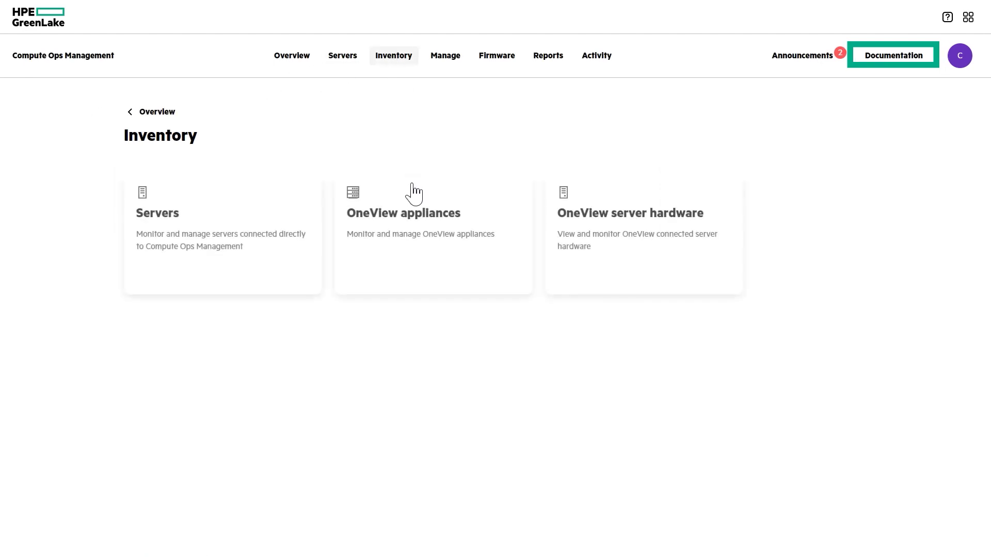
{"action": "left_click", "coordinate": [416, 233]}
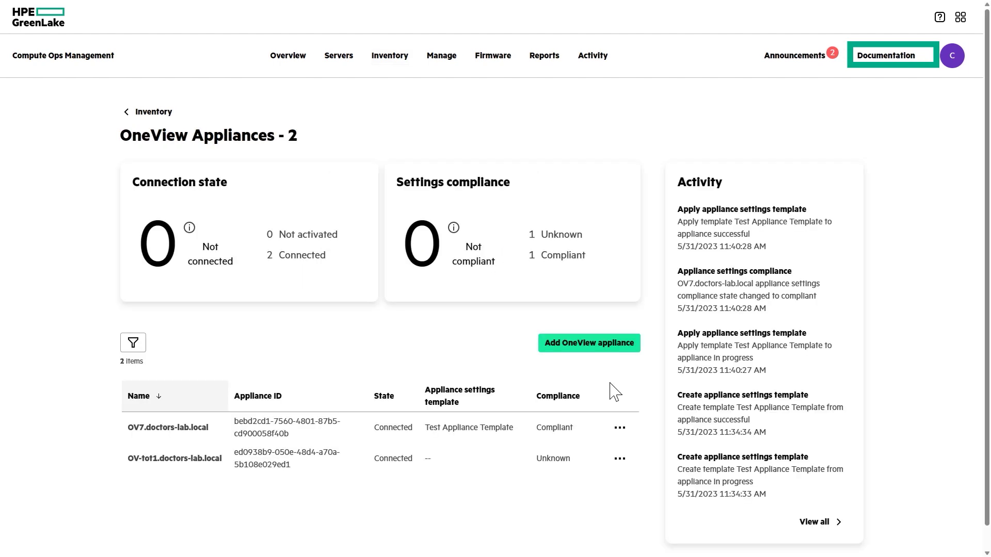
{"action": "left_click", "coordinate": [603, 356]}
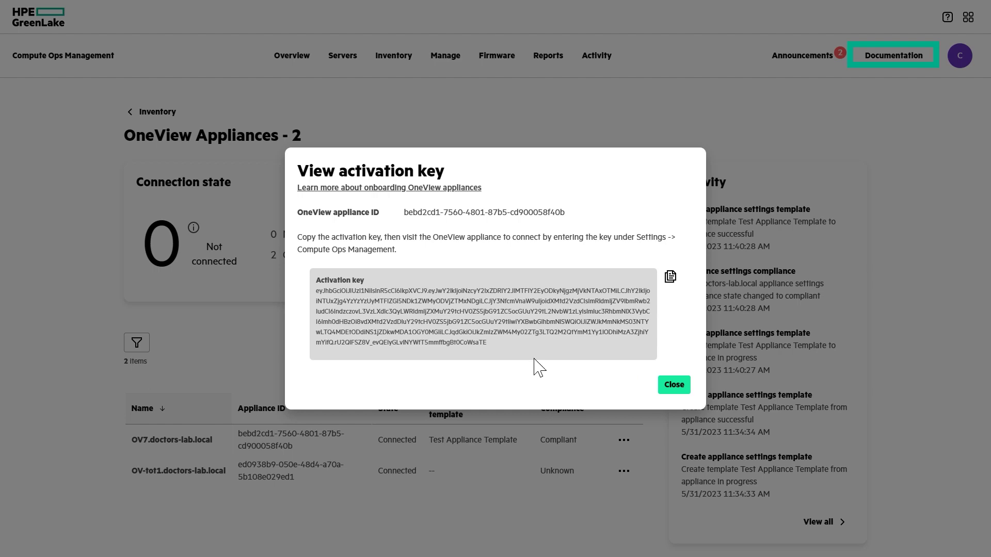
{"action": "left_click", "coordinate": [675, 385]}
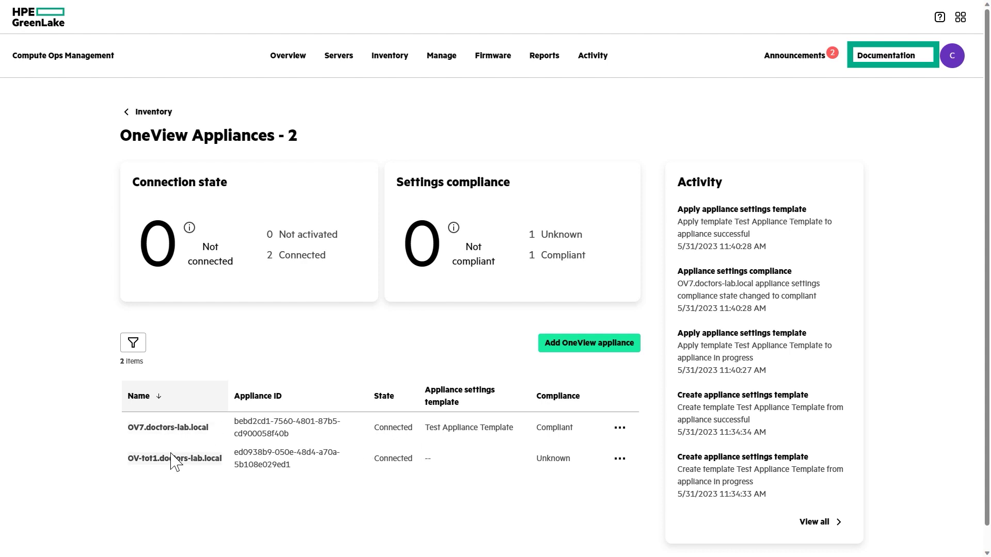
Step: Inspect OV-tot1.doctors-lab.local's 14 server hardware, Server-10.domain.com details and the full activity log
{"action": "left_click", "coordinate": [167, 470]}
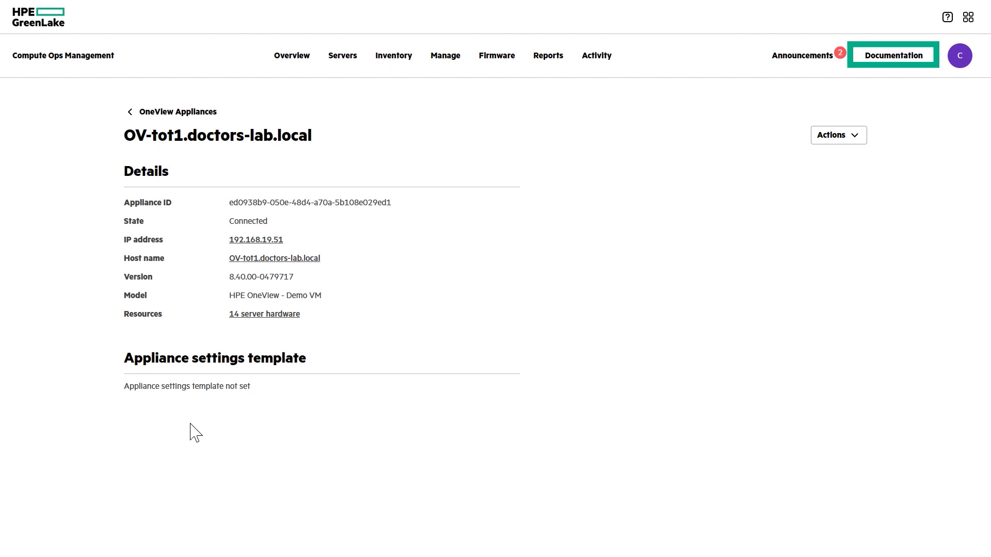
{"action": "left_click", "coordinate": [274, 315]}
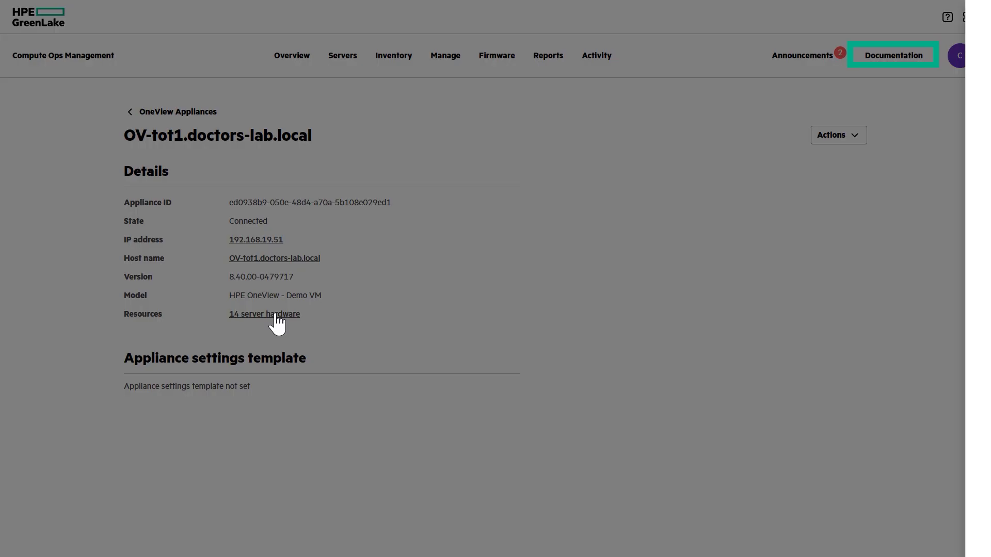
{"action": "left_click", "coordinate": [852, 82]}
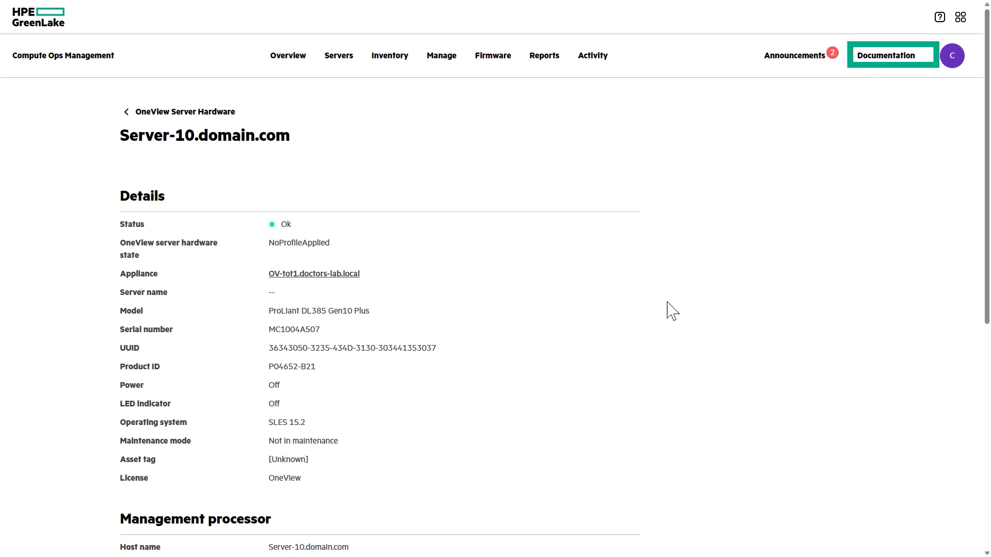
{"action": "left_click", "coordinate": [595, 62]}
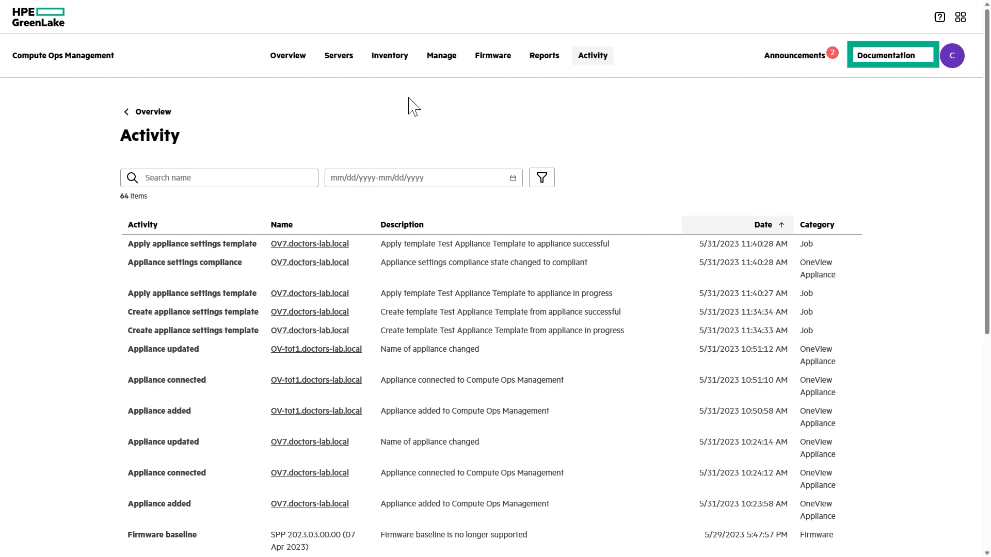
Step: Check OV7.doctors-lab.local's actions in the OneView appliances list, then go to the Manage page
{"action": "left_click", "coordinate": [389, 62]}
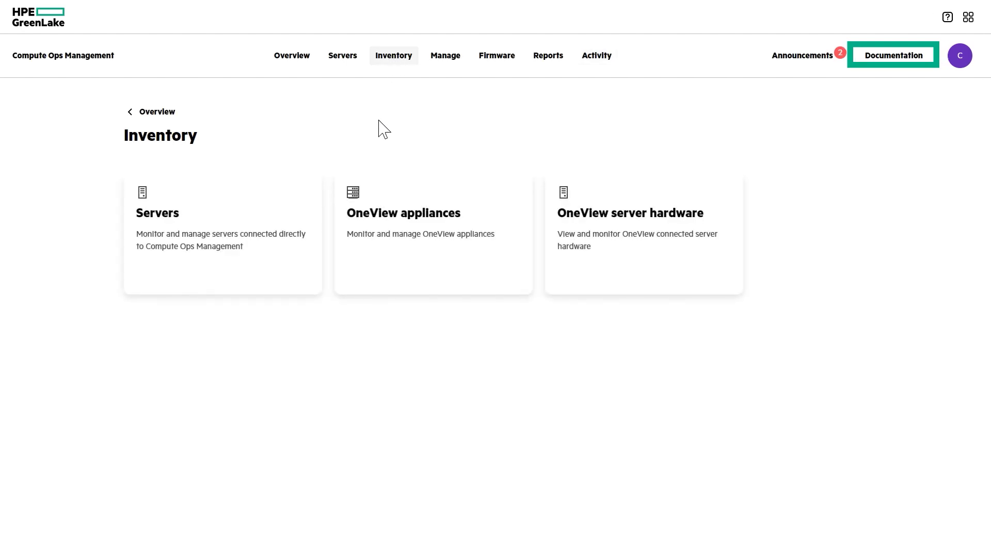
{"action": "left_click", "coordinate": [389, 236]}
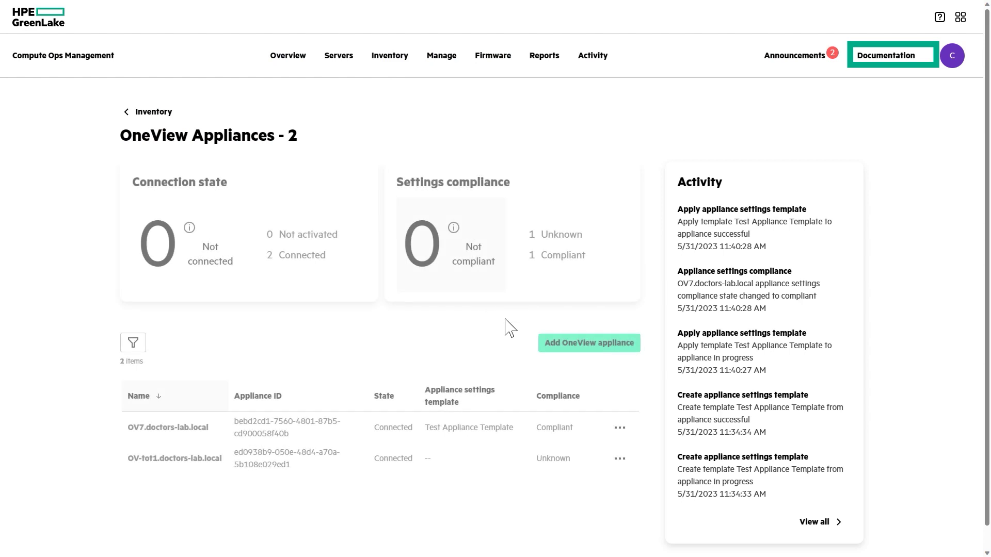
{"action": "left_click", "coordinate": [620, 431]}
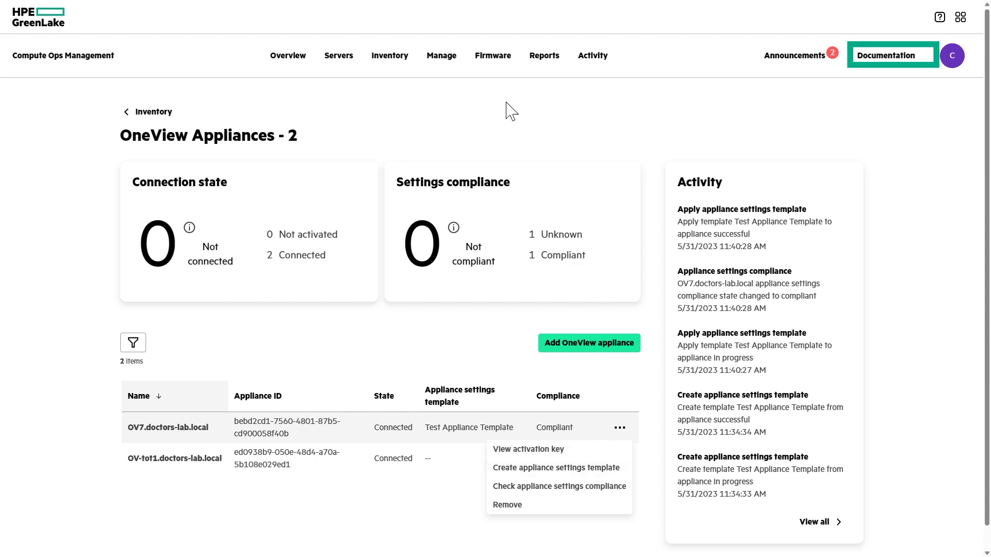
{"action": "left_click", "coordinate": [447, 66]}
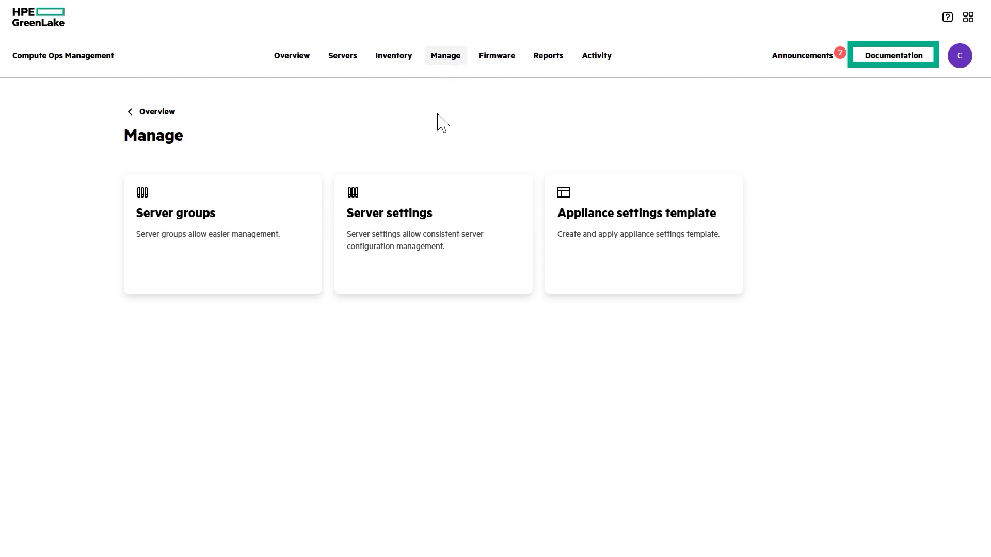
Step: Name a new appliance template 'My appliance Template', add a description, and copy from OV-tot1.doctors-lab.local
{"action": "left_click", "coordinate": [594, 241]}
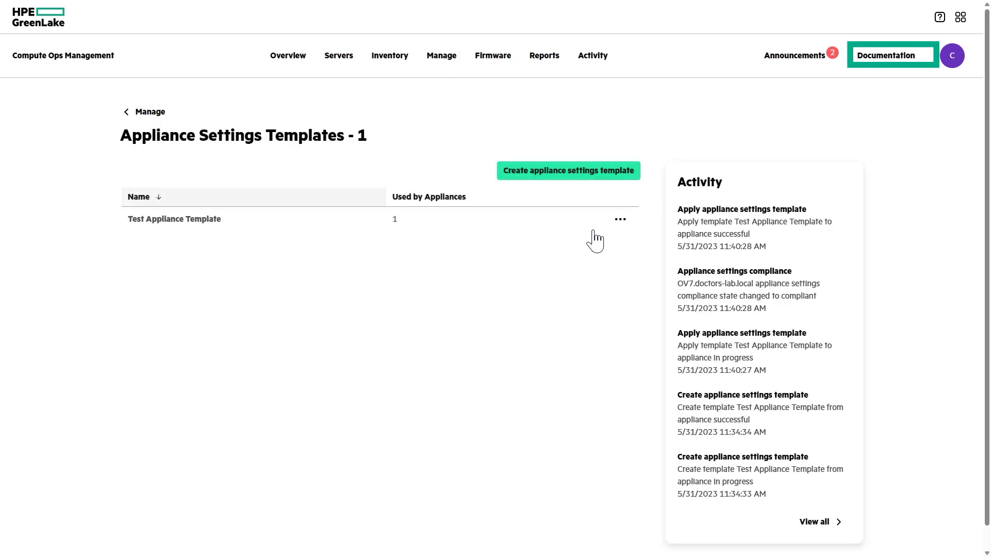
{"action": "left_click", "coordinate": [576, 172]}
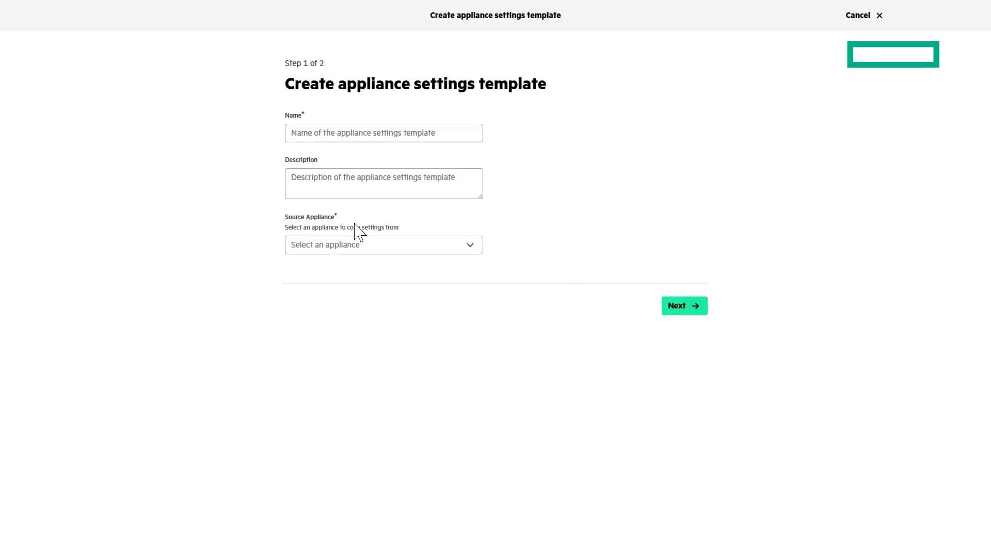
{"action": "left_click", "coordinate": [358, 134]}
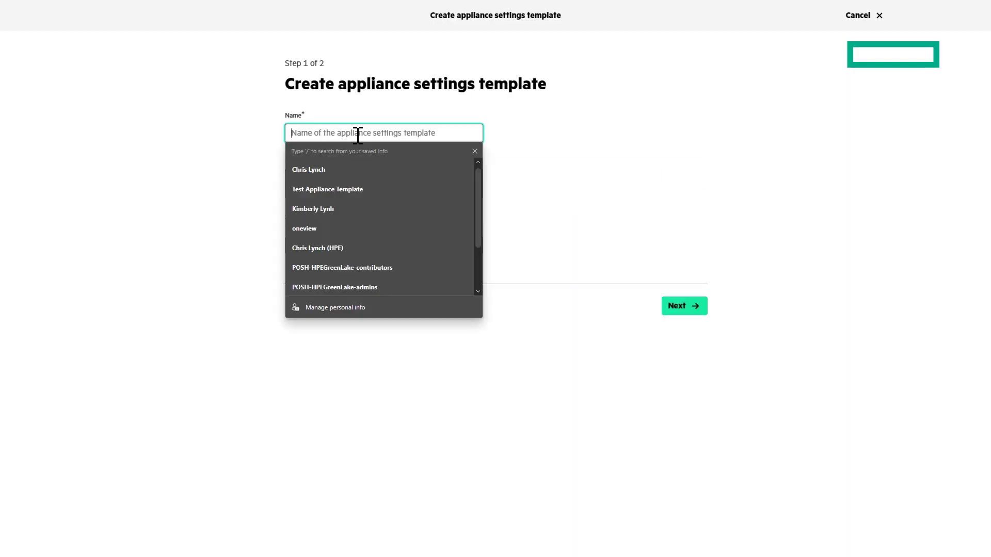
{"action": "type", "text": "My appliance Template"}
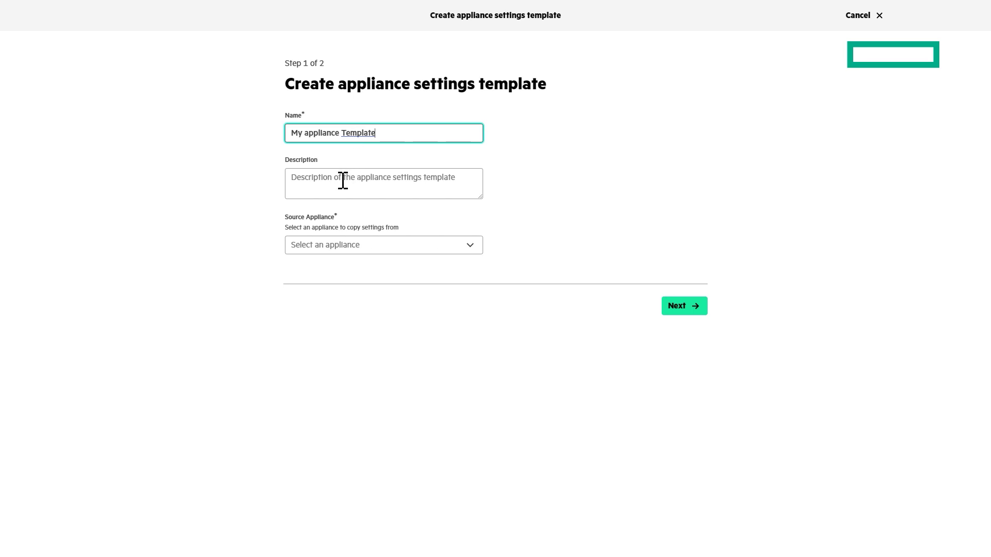
{"action": "left_click", "coordinate": [342, 179]}
{"action": "type", "text": "My d"}
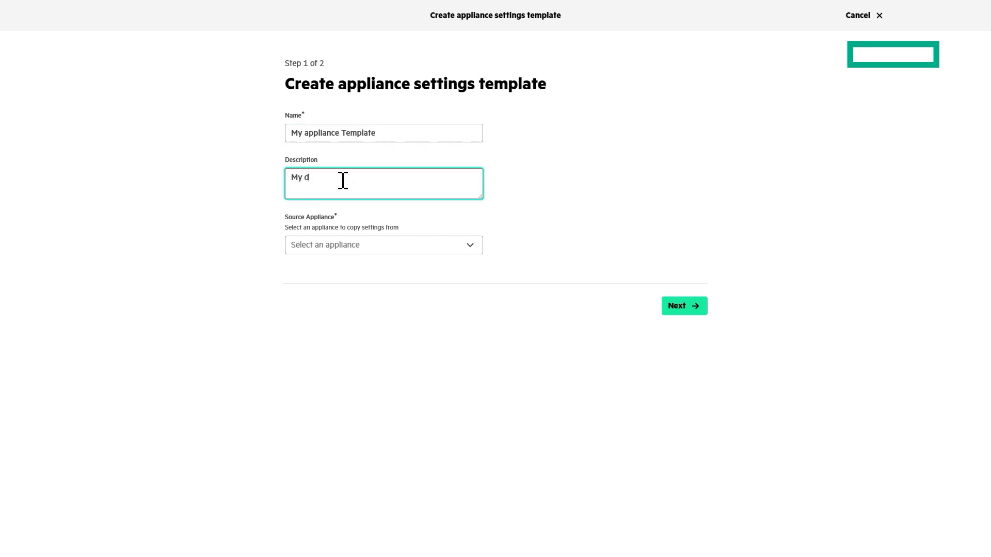
{"action": "type", "text": "escription"}
{"action": "left_click", "coordinate": [443, 248]}
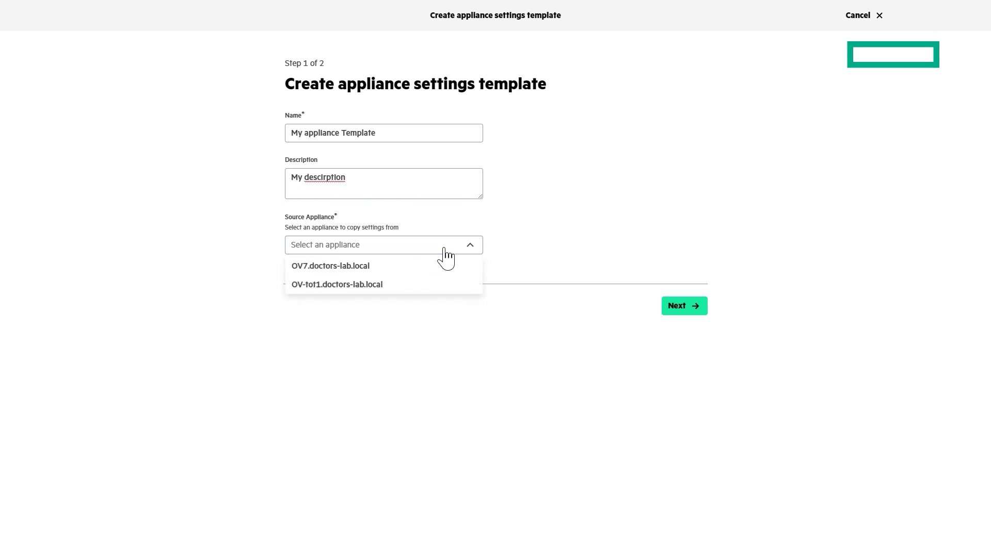
{"action": "left_click", "coordinate": [403, 287]}
{"action": "left_click", "coordinate": [680, 310]}
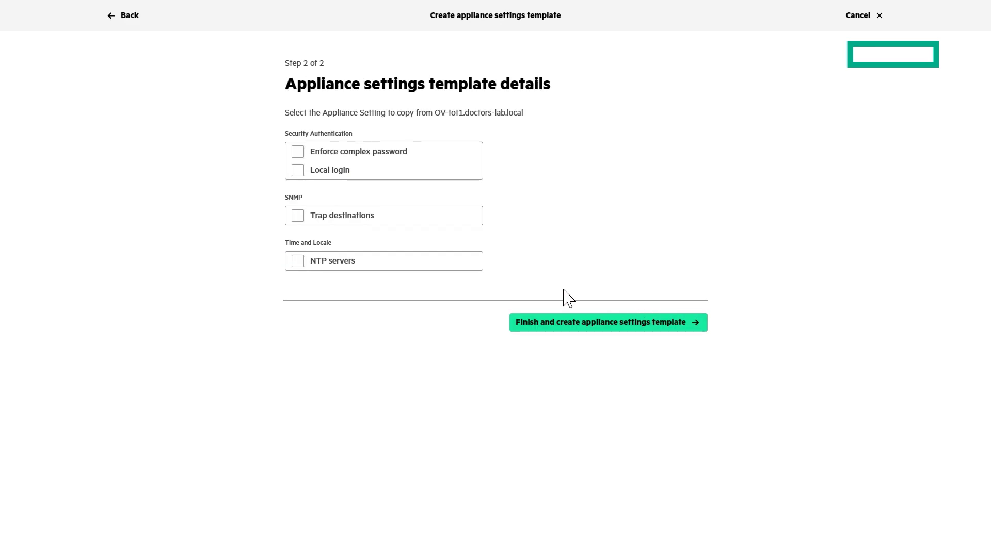
Step: Include the Enforce complex password and Local login settings, finish the template, and dismiss the confirmation
{"action": "left_click", "coordinate": [302, 157]}
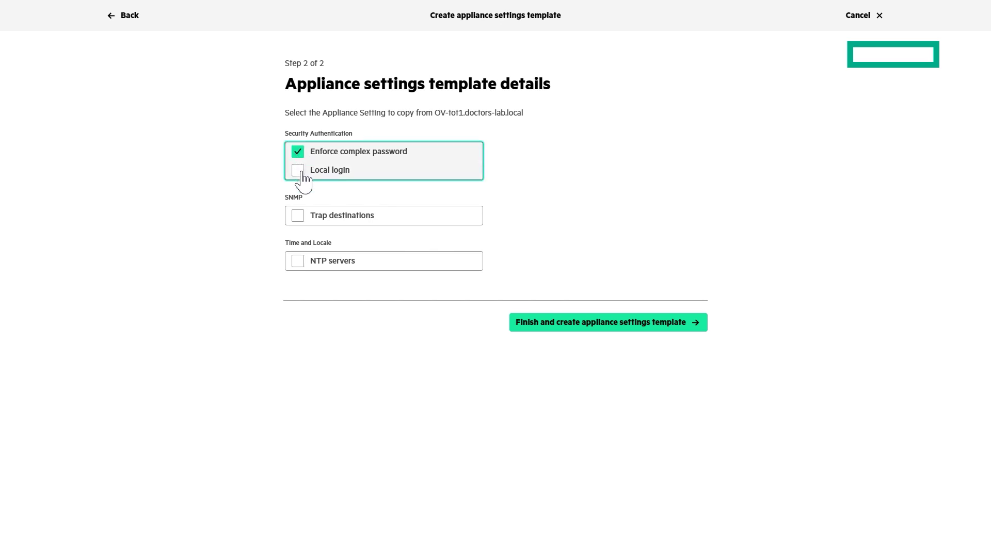
{"action": "left_click", "coordinate": [302, 175]}
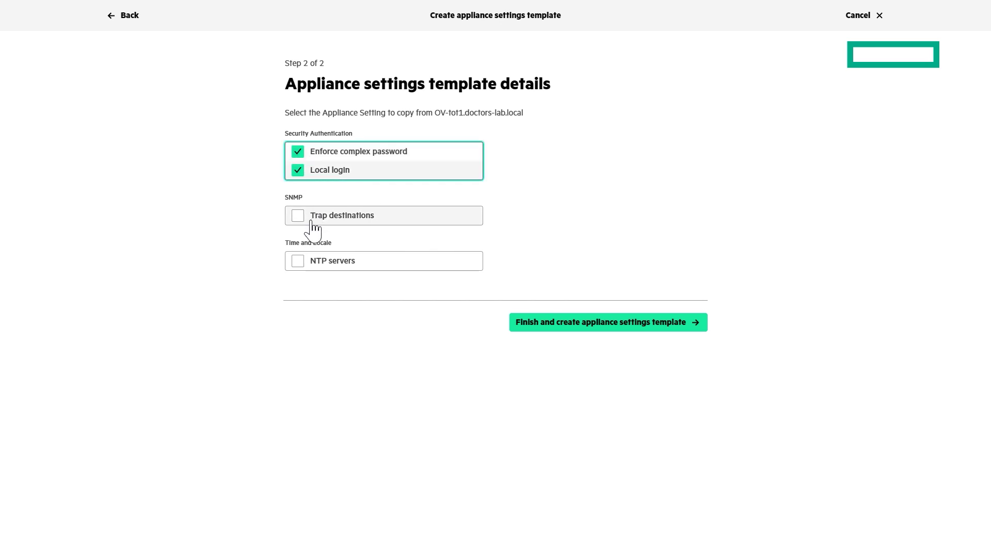
{"action": "left_click", "coordinate": [565, 321]}
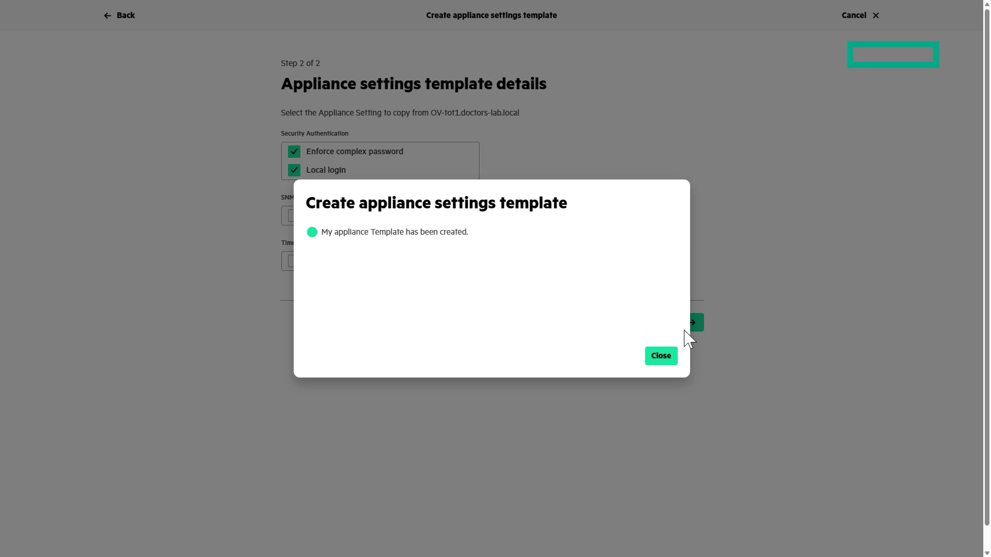
{"action": "left_click", "coordinate": [660, 357]}
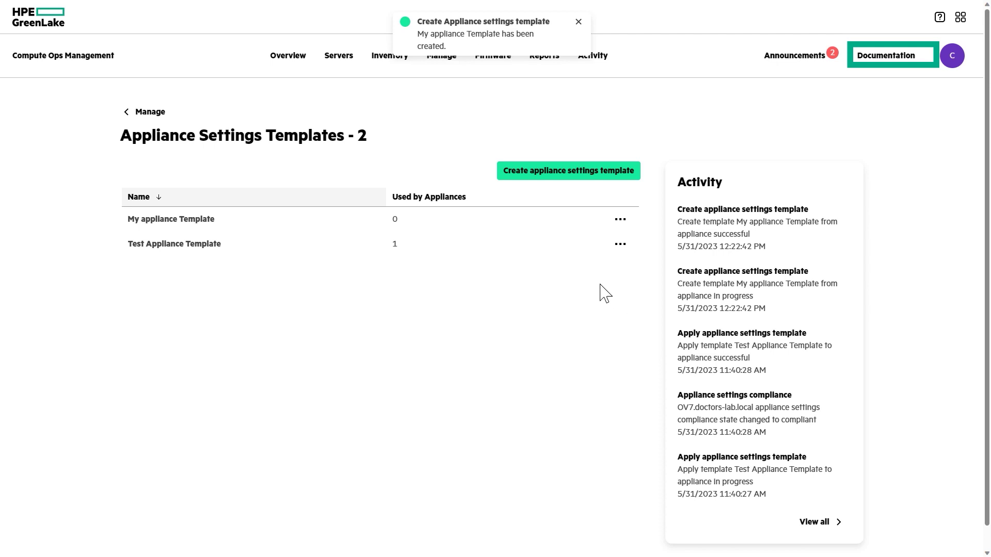
Step: Apply My appliance Template to OV7.doctors-lab.local and dismiss the success message
{"action": "left_click", "coordinate": [620, 221]}
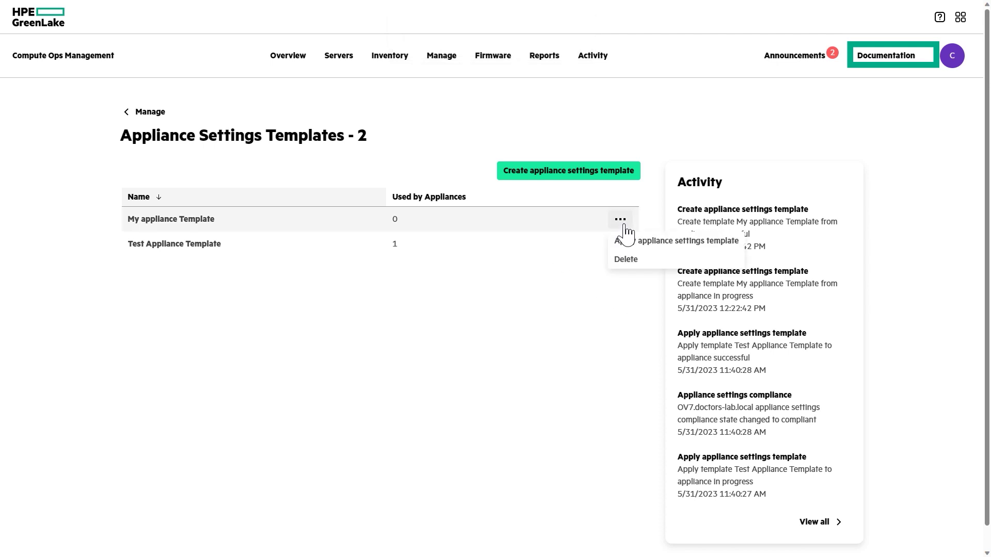
{"action": "left_click", "coordinate": [634, 240]}
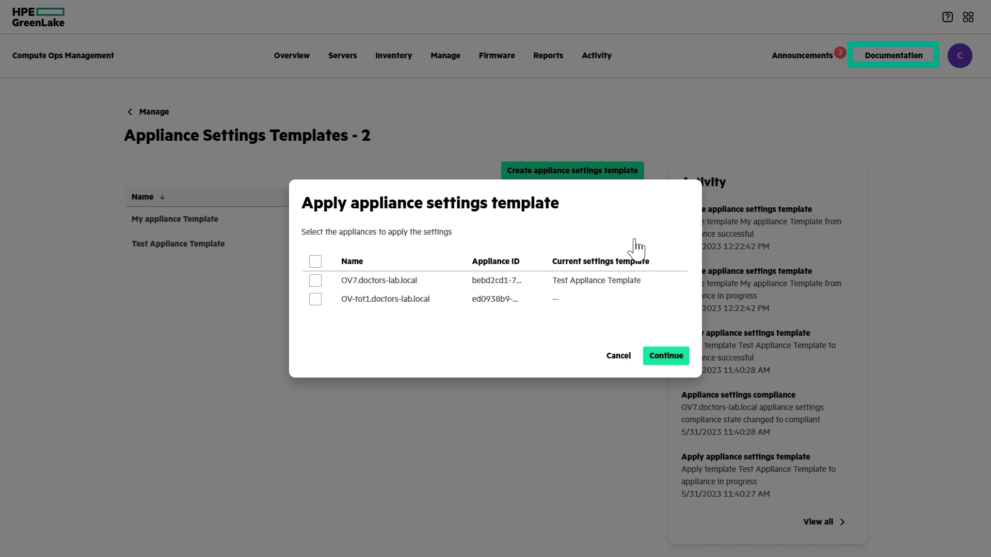
{"action": "left_click", "coordinate": [315, 281]}
{"action": "left_click", "coordinate": [665, 357]}
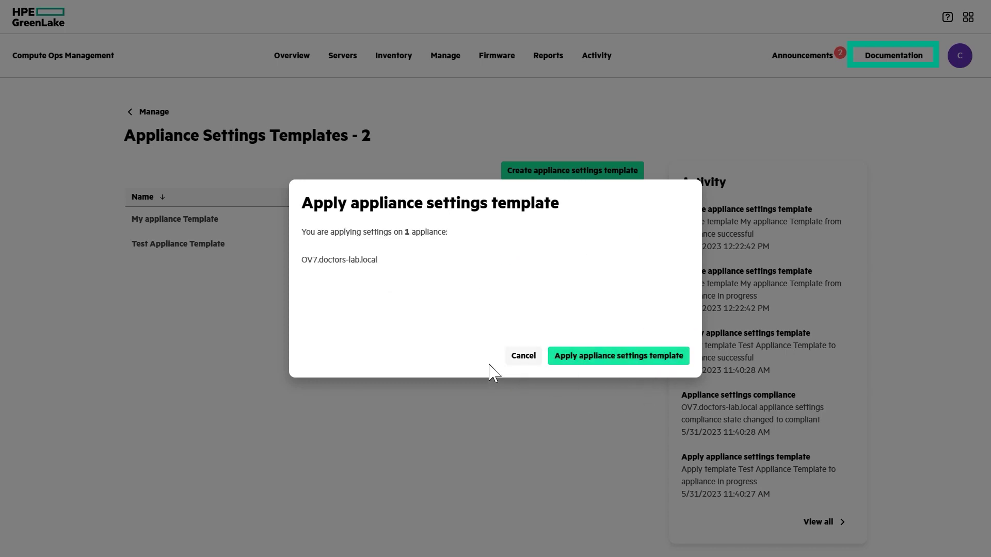
{"action": "left_click", "coordinate": [574, 359]}
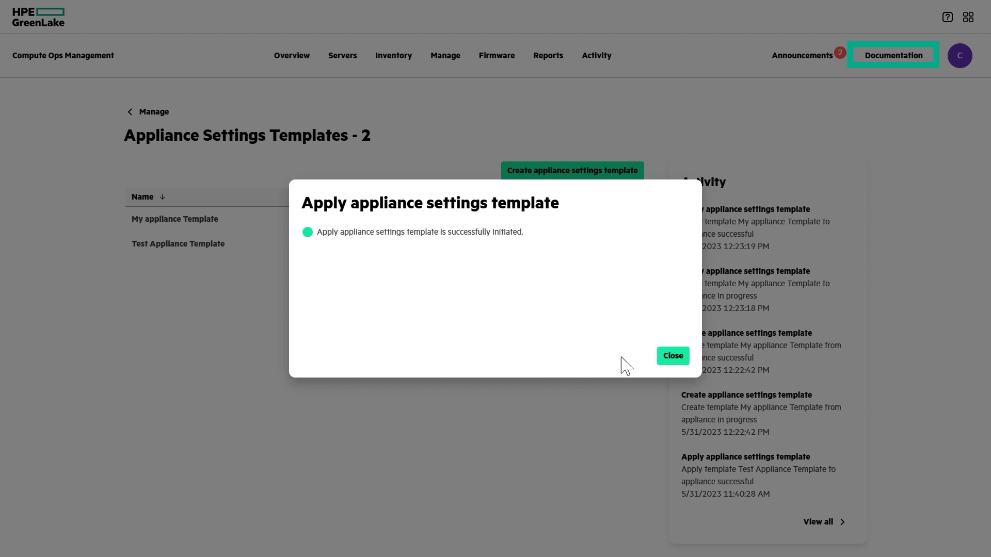
{"action": "left_click", "coordinate": [674, 357]}
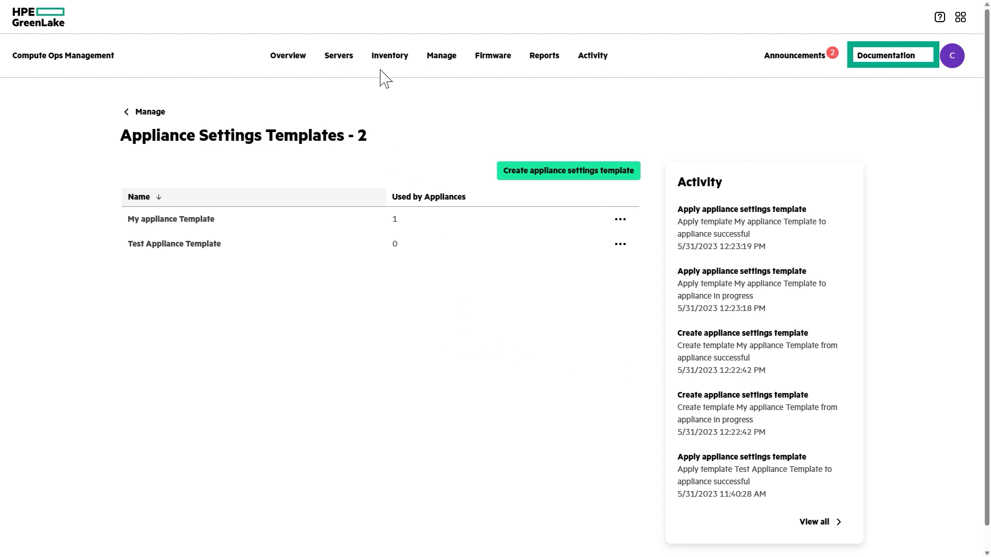
Step: Run an appliance settings compliance check on OV7.doctors-lab.local from the OneView appliances inventory list
{"action": "left_click", "coordinate": [388, 57]}
{"action": "left_click", "coordinate": [403, 232]}
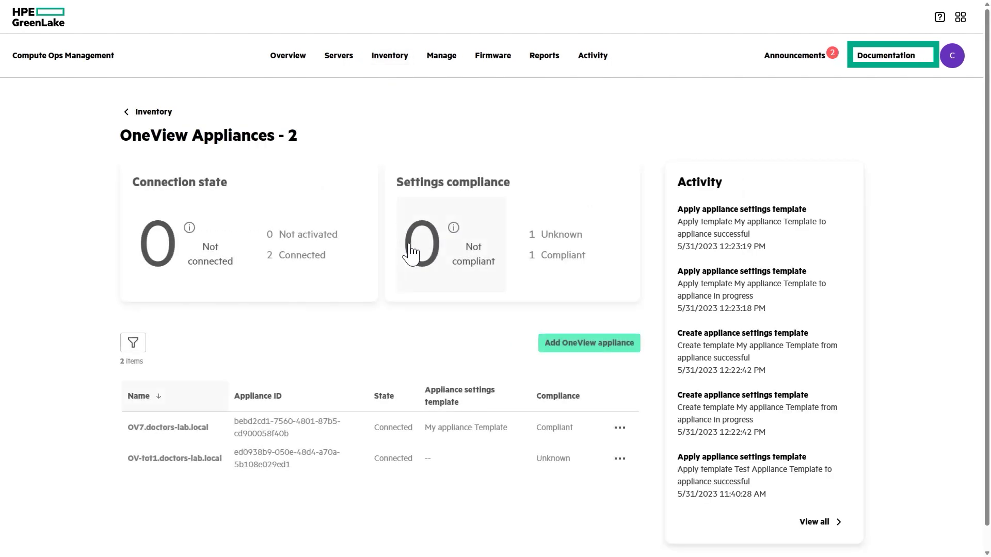
{"action": "left_click", "coordinate": [620, 431]}
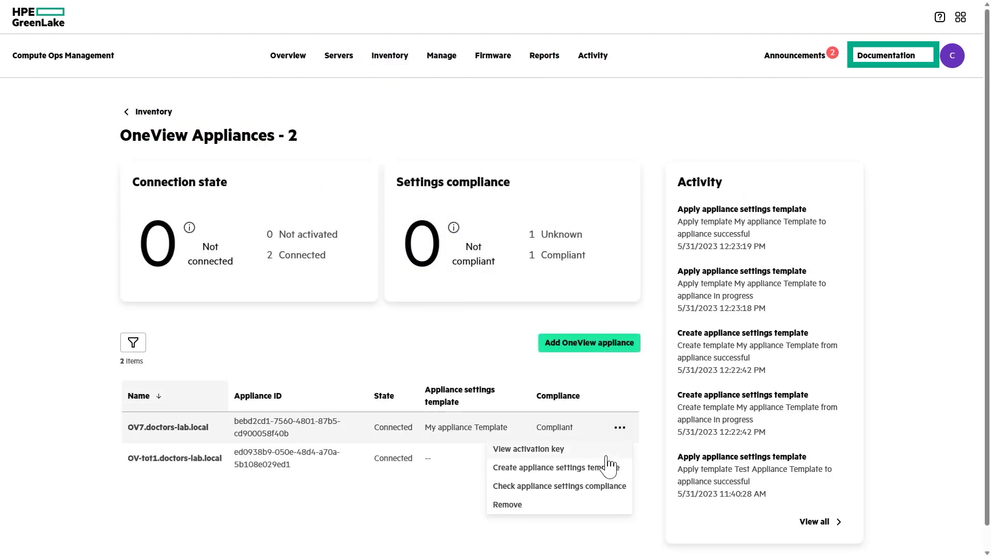
{"action": "left_click", "coordinate": [583, 486]}
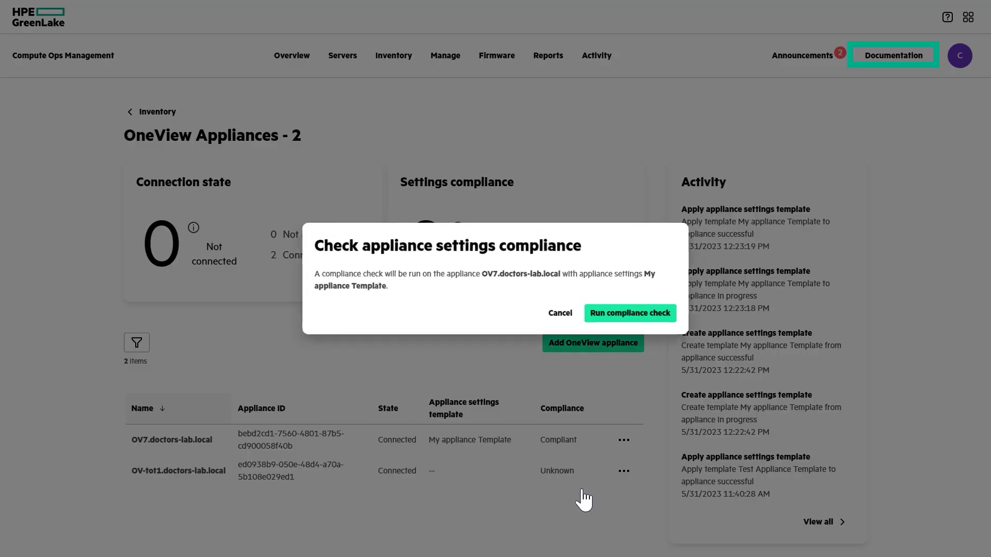
{"action": "left_click", "coordinate": [602, 319]}
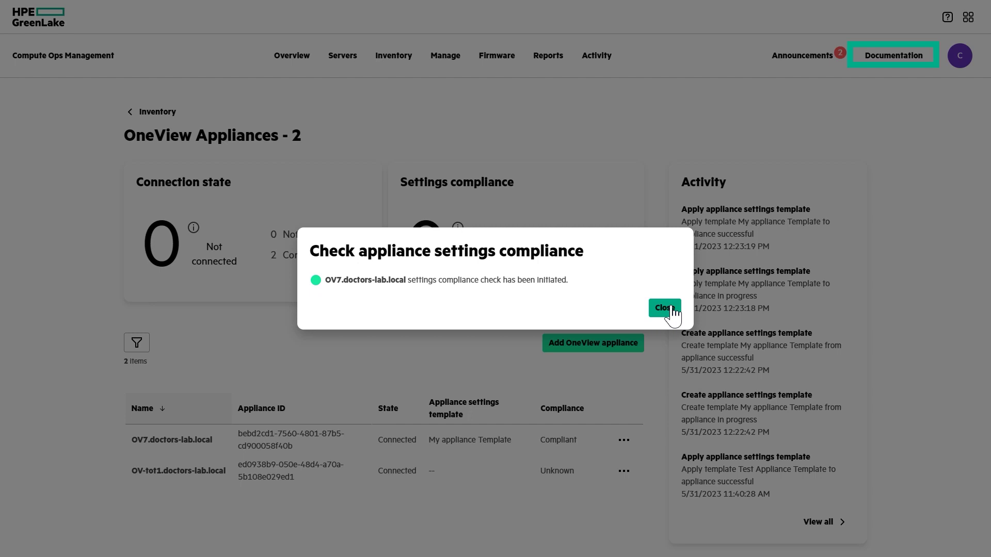
{"action": "left_click", "coordinate": [671, 310]}
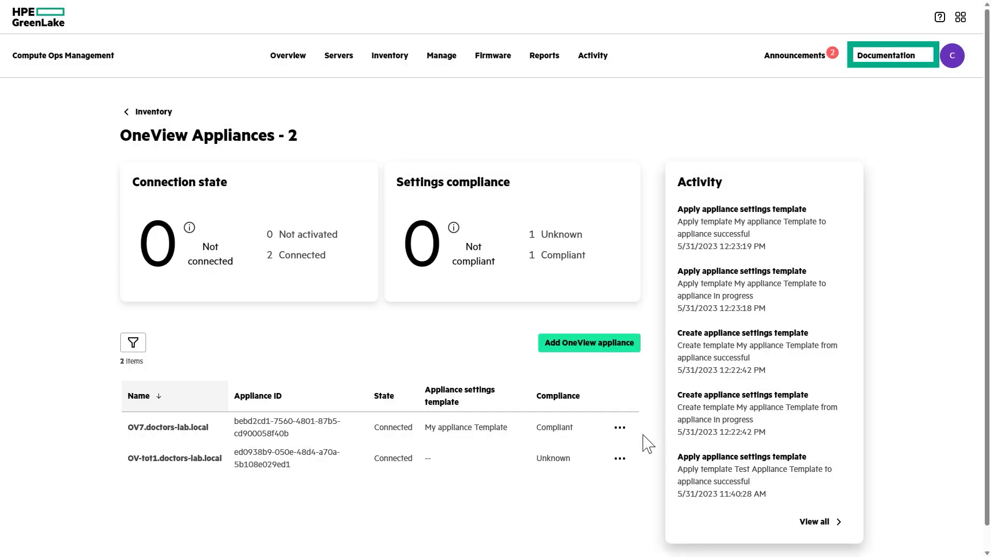